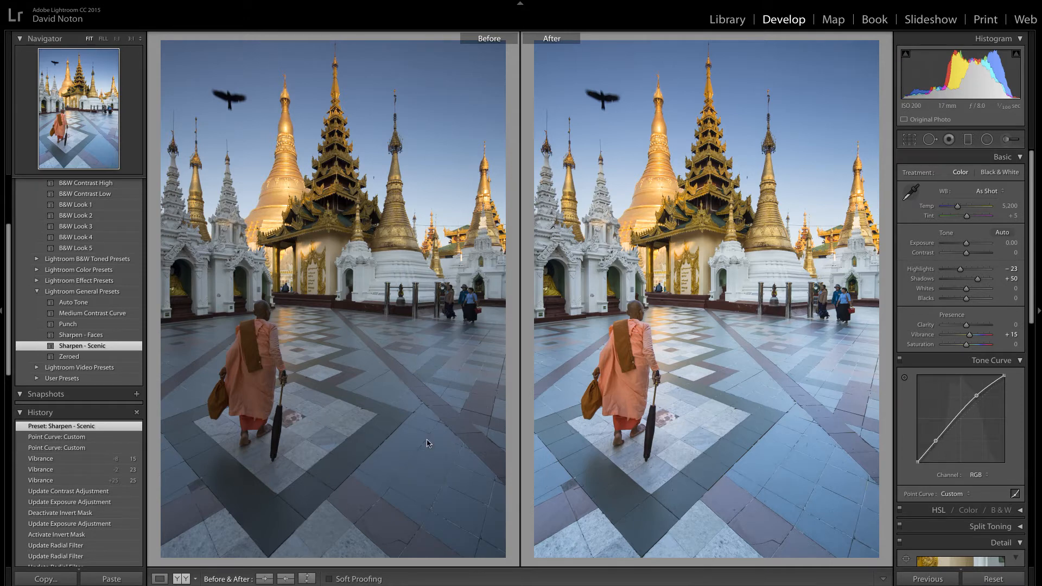
- Reset all develop settings of the temple photo and switch from the Before/After comparison to the single-photo view
click(993, 580)
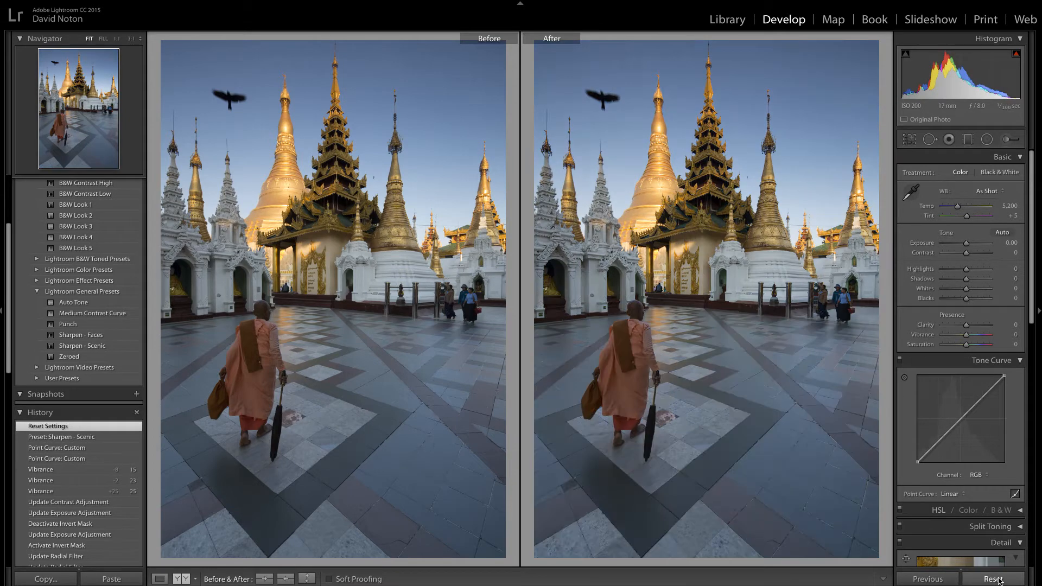
click(159, 579)
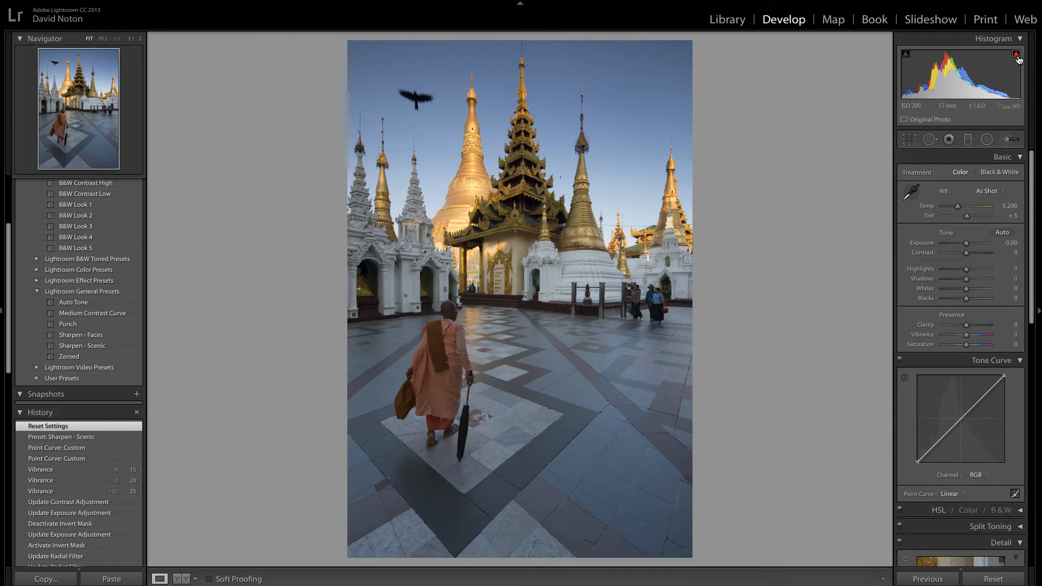
- Turn on the highlight clipping warning and lower the photo's Highlights to -16
click(1016, 55)
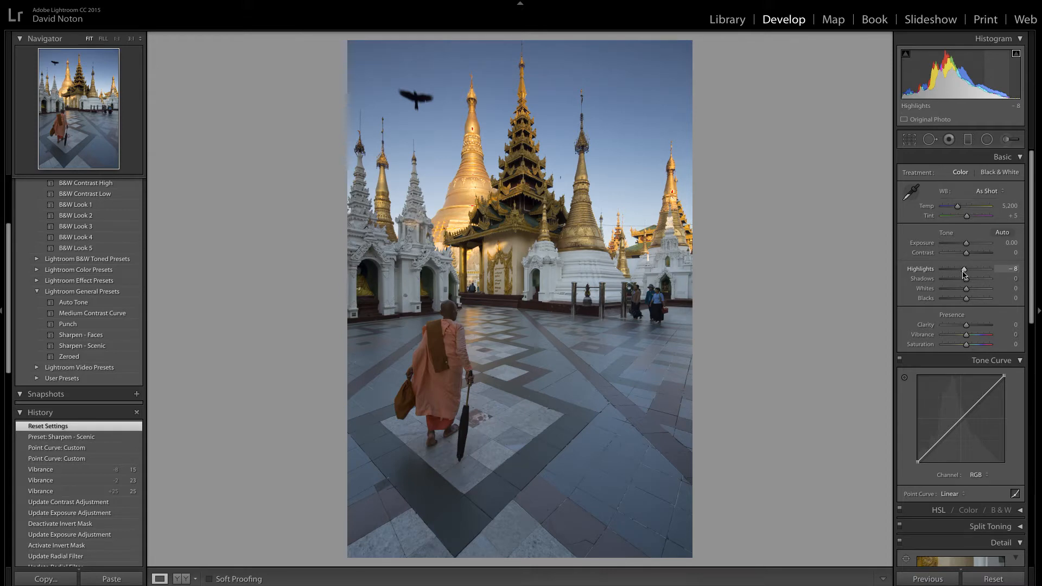
drag(963, 272, 964, 271)
drag(961, 275, 963, 275)
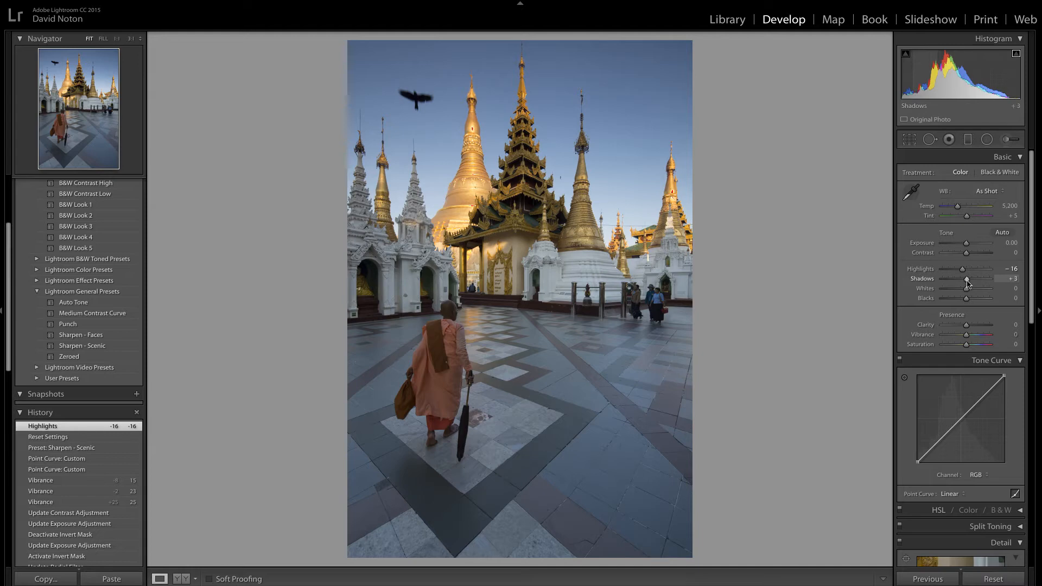
- Raise the photo's Shadows, trying the maximum of +100 before settling on +52
drag(967, 281, 980, 283)
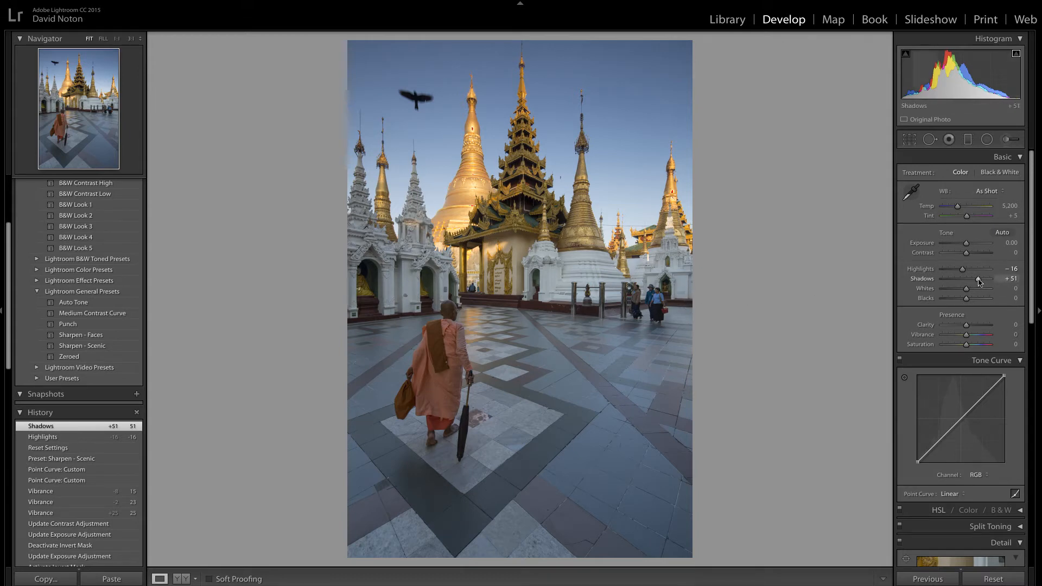
drag(979, 281, 1001, 282)
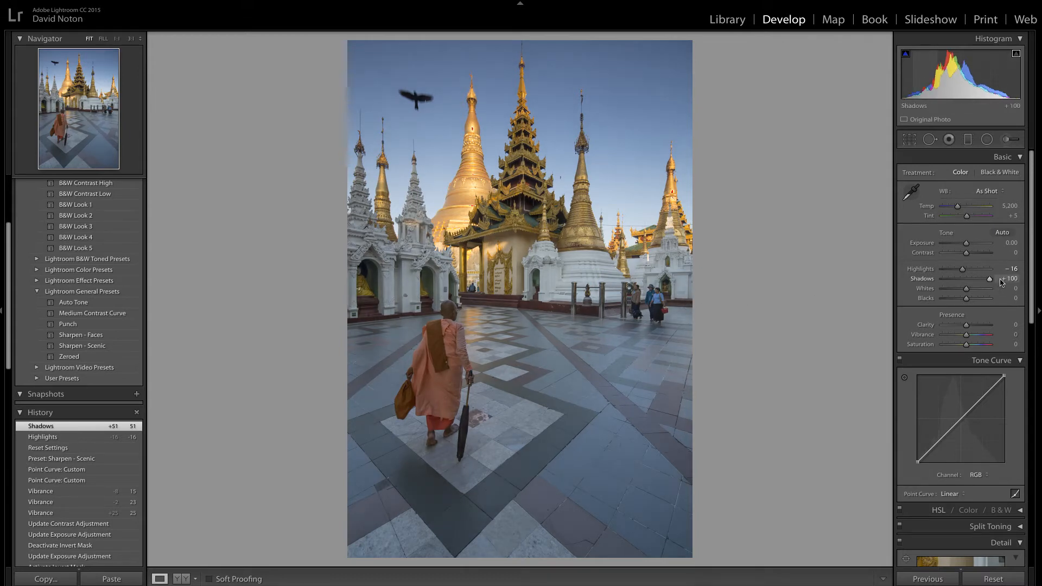
drag(1001, 282, 1000, 283)
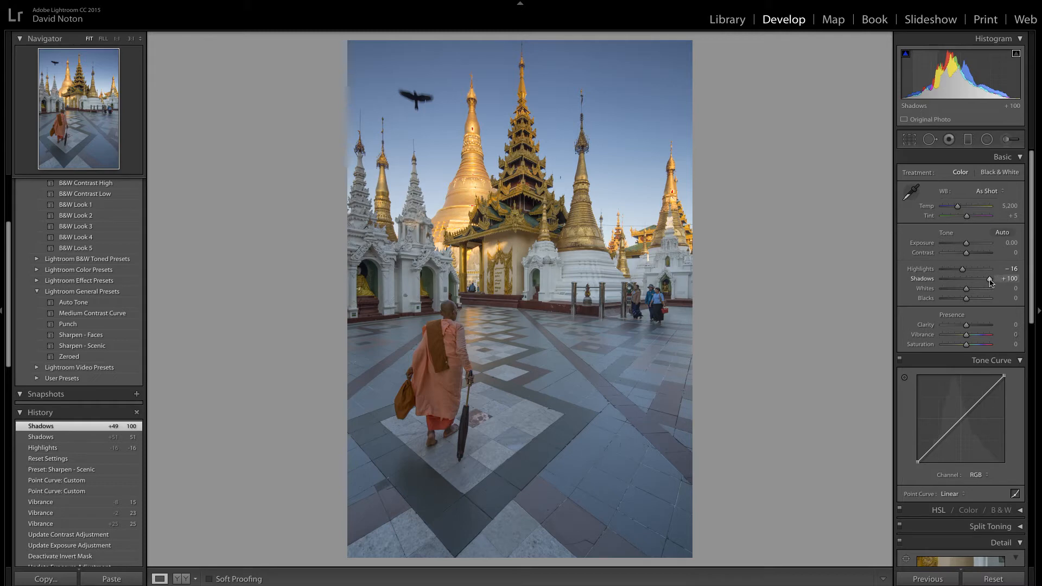
drag(989, 280, 980, 286)
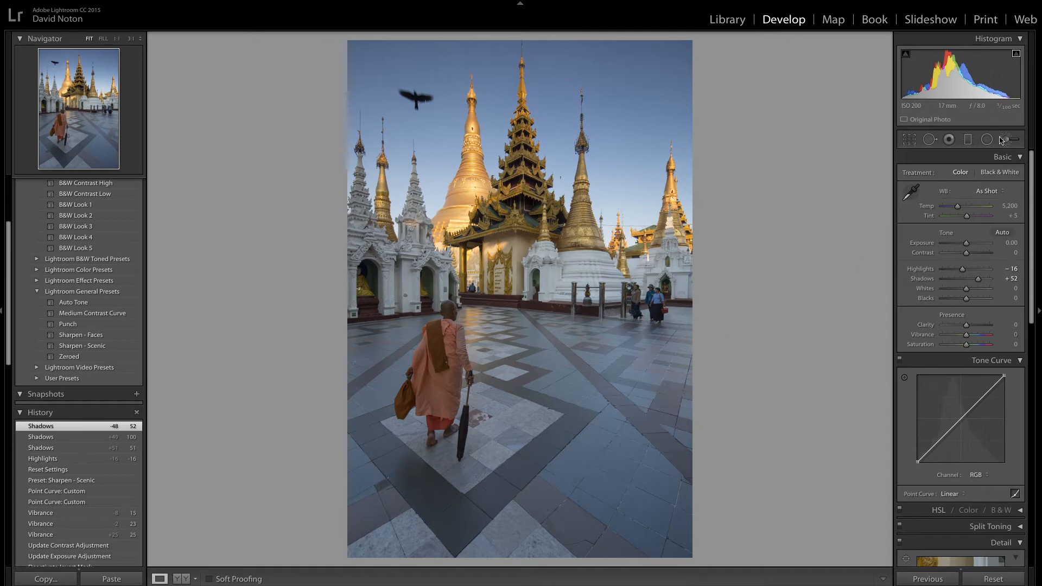
- Add a graduated filter with Exposure 0.50 over the paved foreground, with its transition band across the base of the temples
click(968, 140)
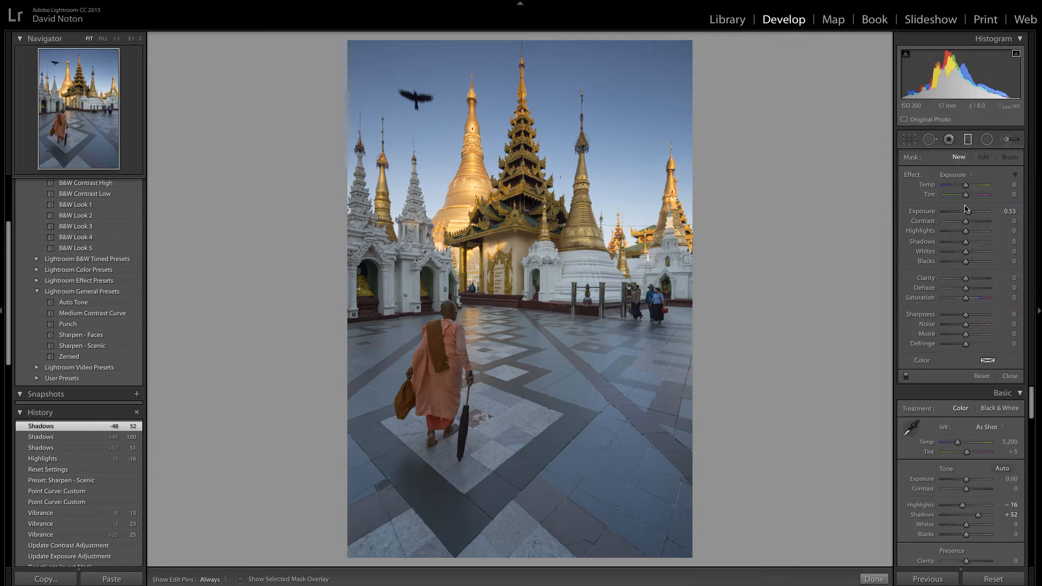
drag(971, 216, 969, 217)
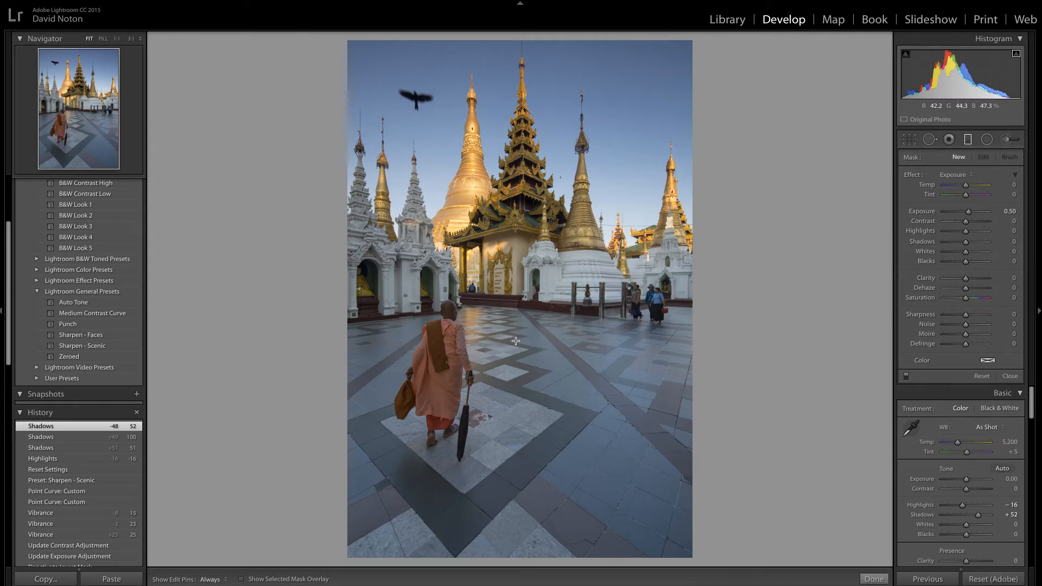
drag(516, 342, 519, 292)
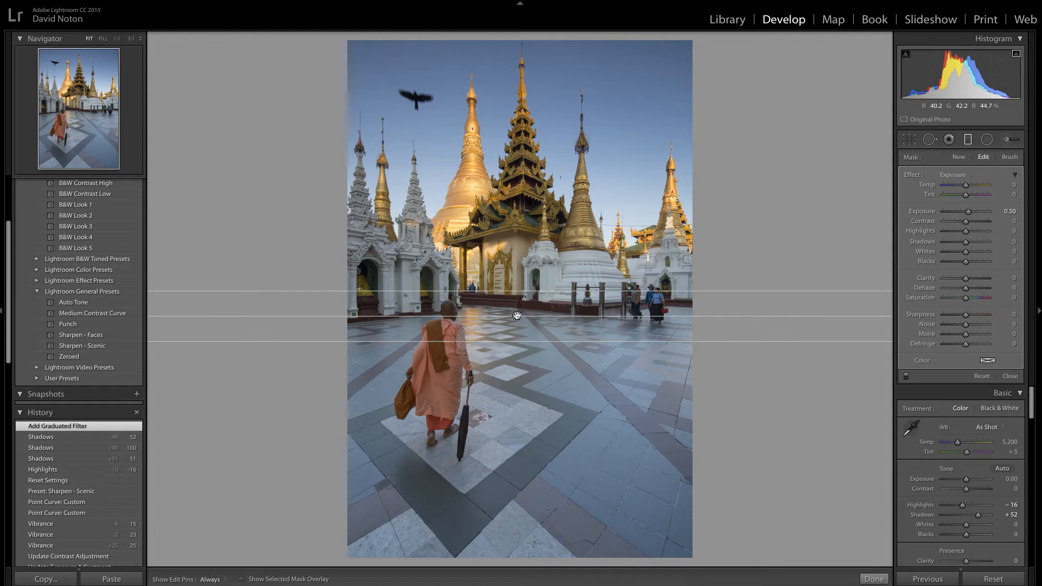
drag(516, 315, 523, 275)
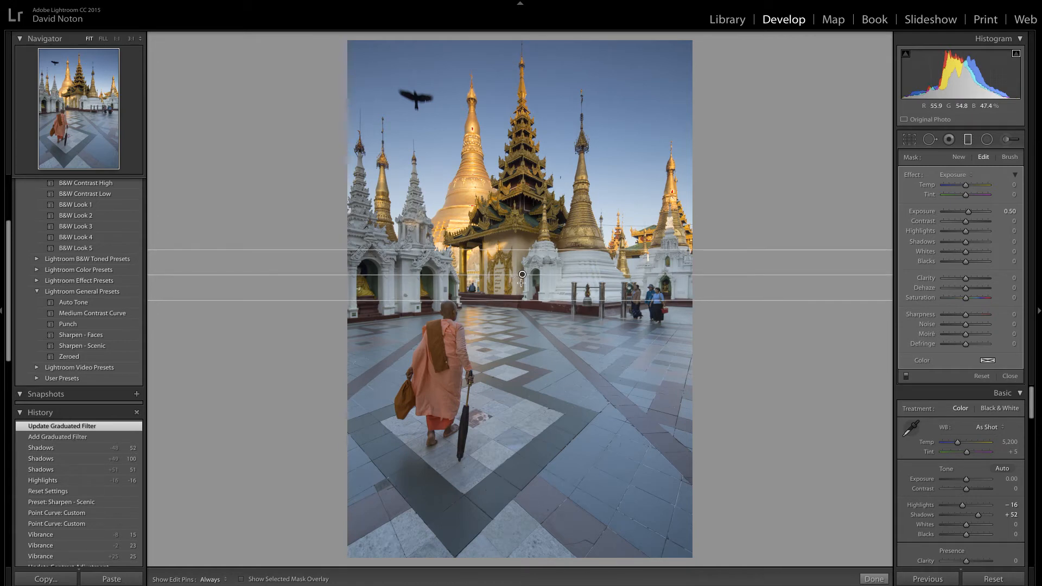
click(521, 276)
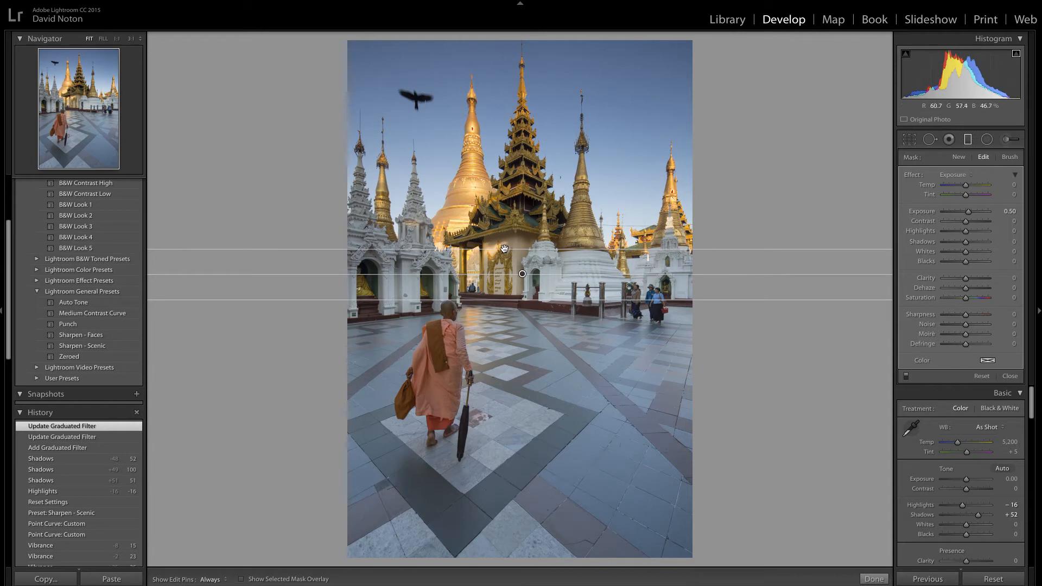
drag(505, 248, 499, 250)
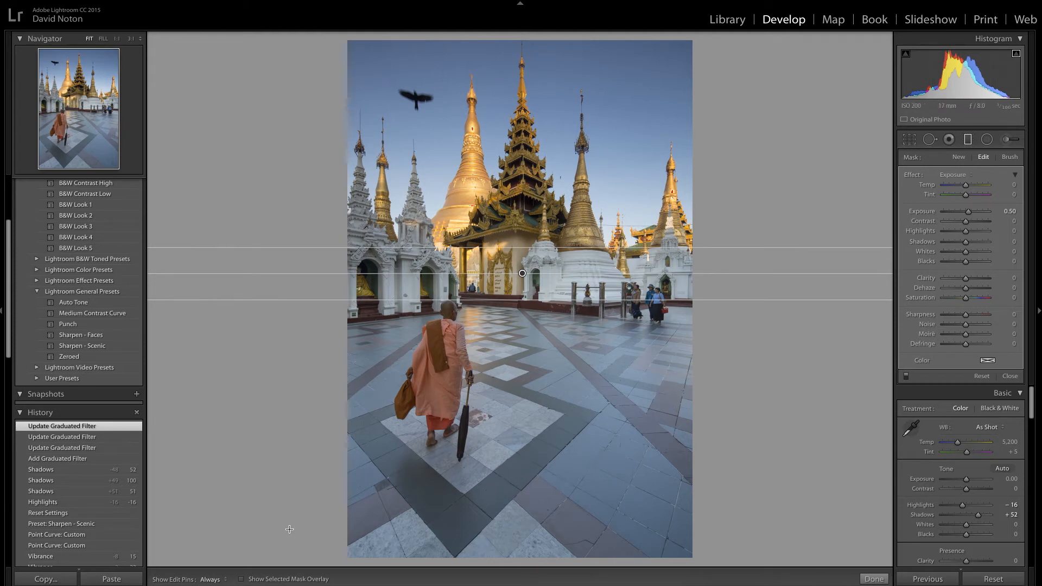
- Show the filter's mask overlay and brush the white temples at the photo's left into the mask at size 7.0
click(242, 580)
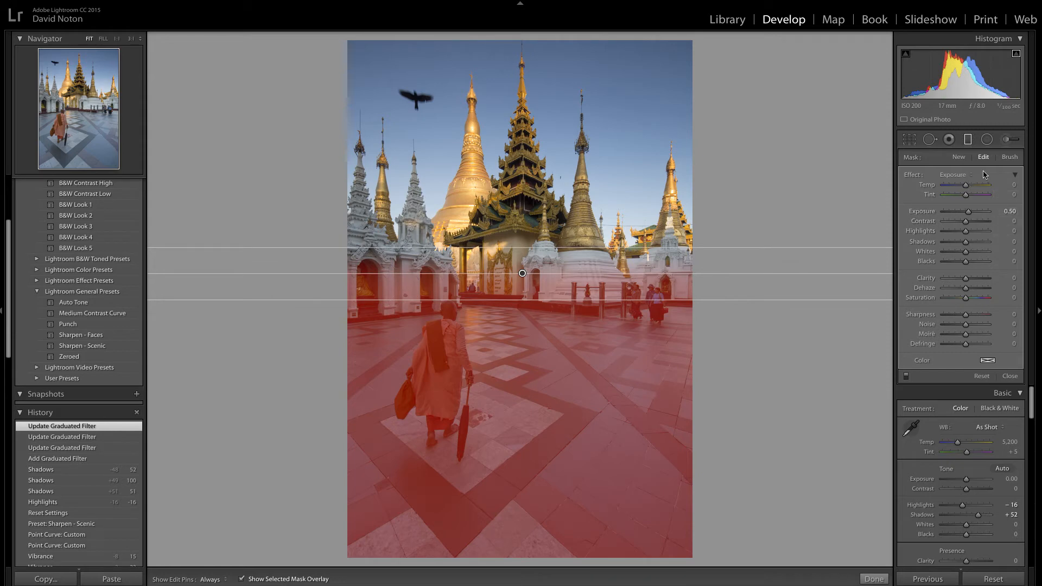
click(1010, 157)
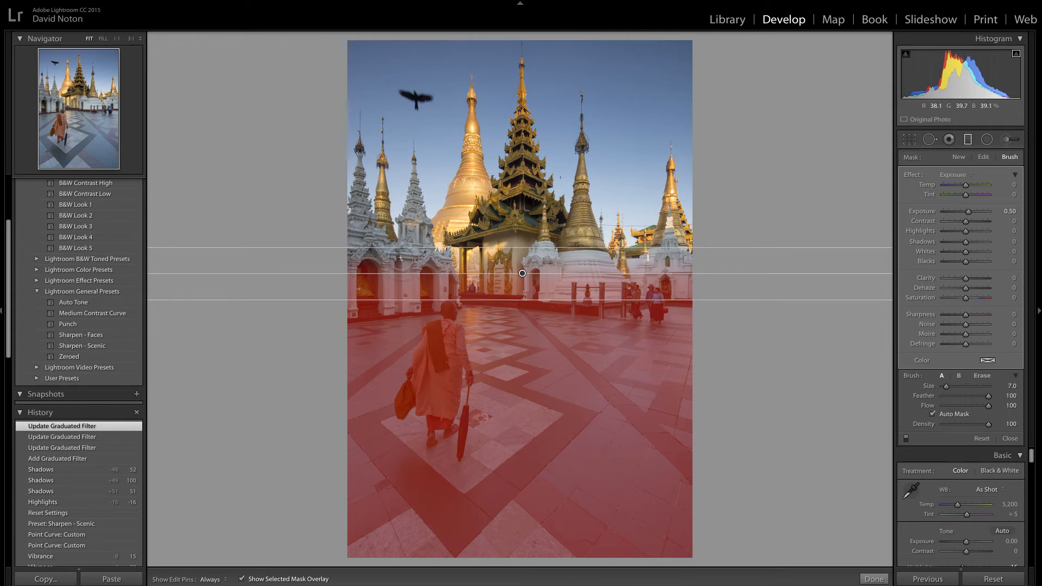
key(h)
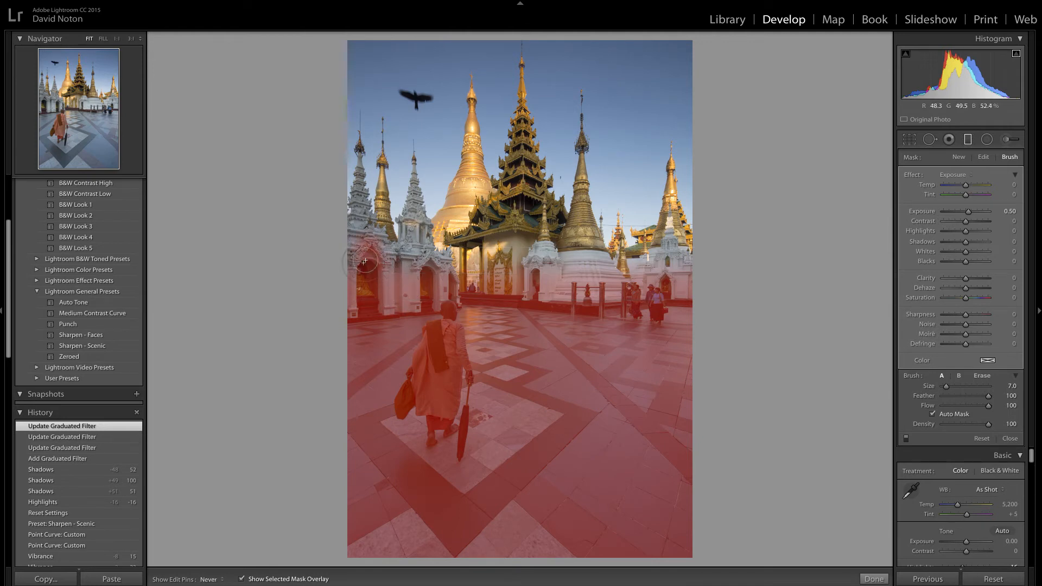
mouse_move(391, 258)
mouse_down()
mouse_move(355, 231)
mouse_move(352, 247)
mouse_move(358, 202)
mouse_move(395, 267)
mouse_move(412, 255)
mouse_move(411, 232)
mouse_move(374, 235)
mouse_move(376, 245)
mouse_move(412, 234)
mouse_move(412, 224)
mouse_move(429, 265)
mouse_move(446, 261)
mouse_move(424, 263)
mouse_move(408, 247)
mouse_move(411, 221)
mouse_move(433, 277)
mouse_up()
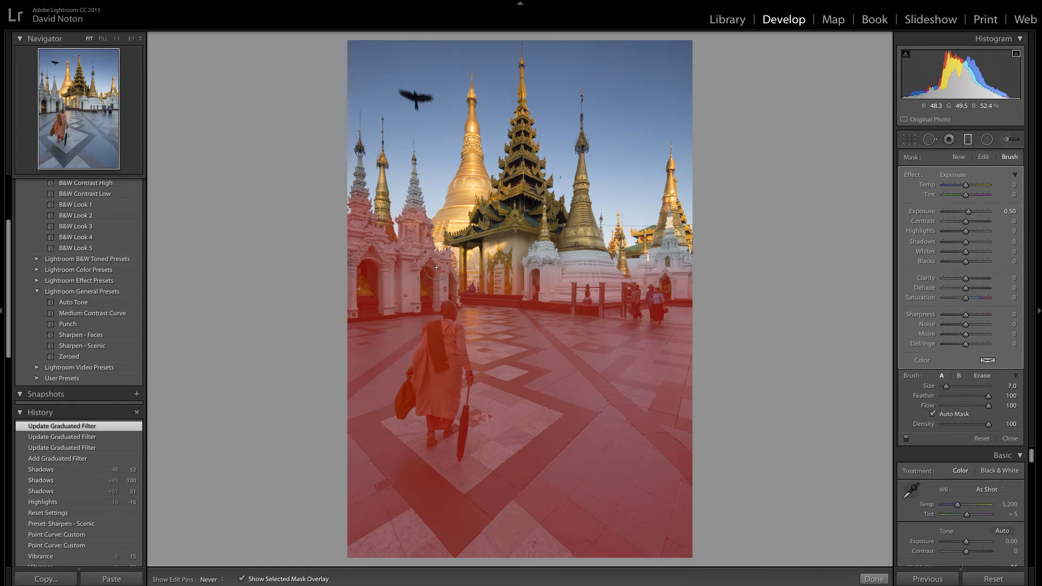
key(h)
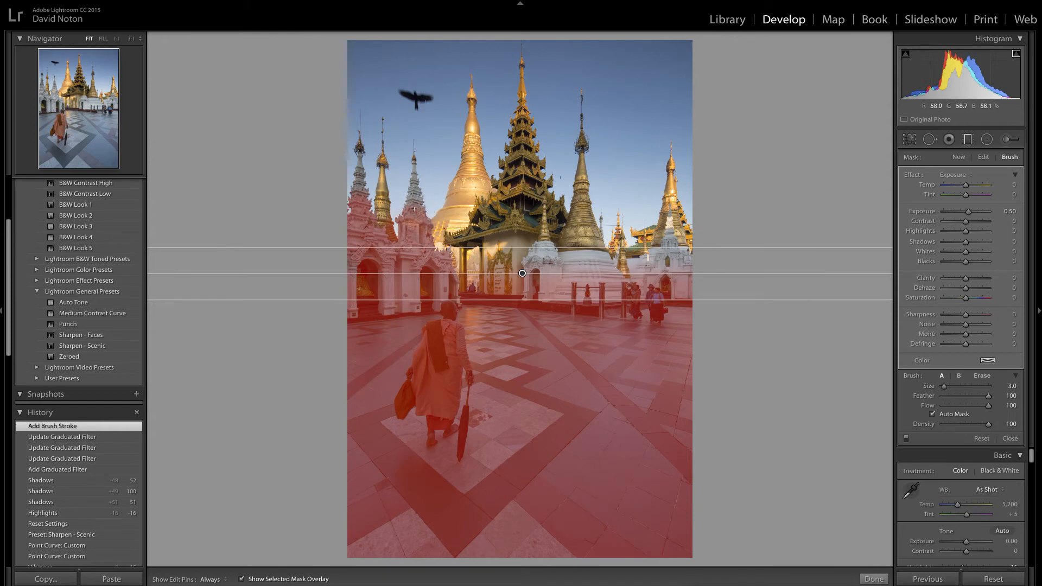
- Paint the upper spires of the two white left-hand temples into the mask with a size 2.0 brush
key(h)
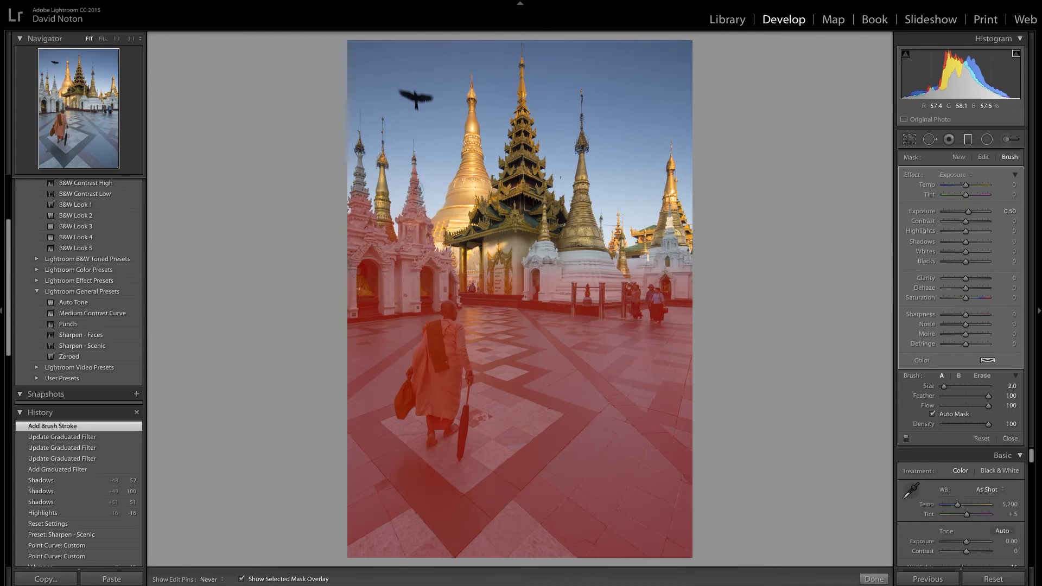
drag(420, 205, 418, 218)
key(h)
key(h)
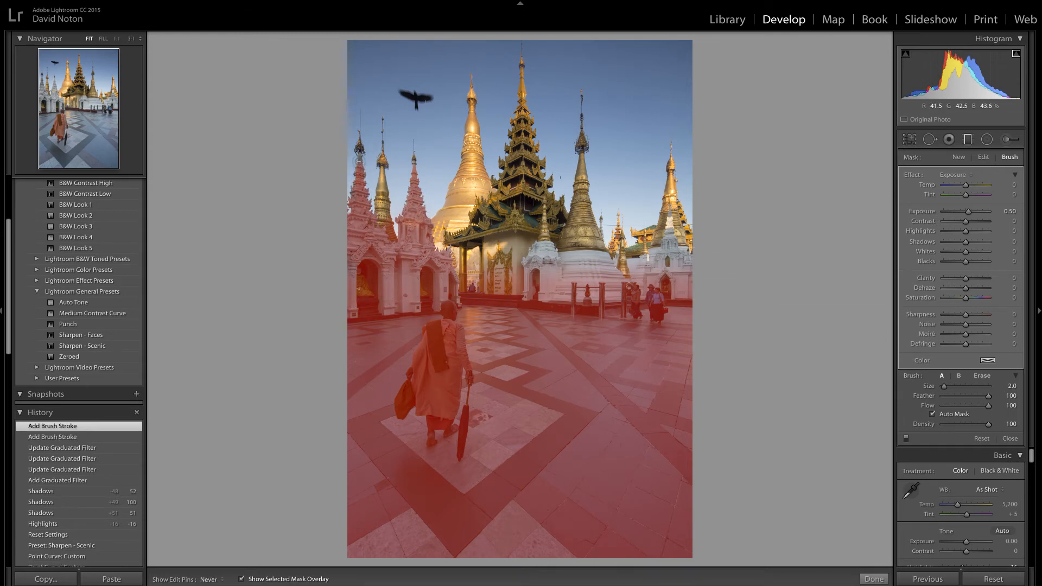
drag(358, 161, 361, 180)
key(h)
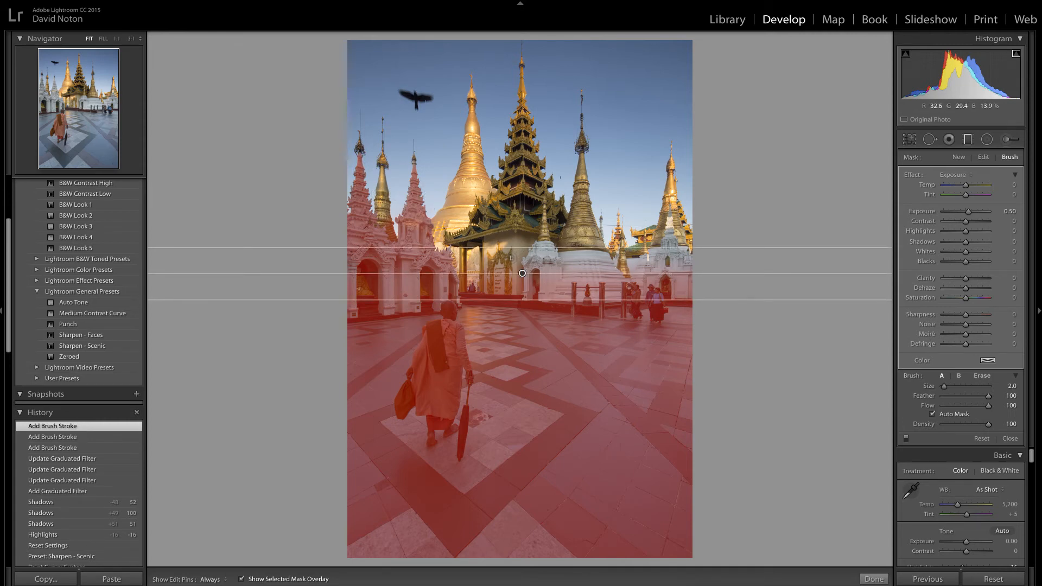
- Brush the central pagoda's lower roofs, the white buildings beside it and the neighbouring gold stupa's body into the mask at size 7.0
key(])
key(])
key(])
key(])
key(h)
key(bracketright)
mouse_move(523, 243)
mouse_down()
mouse_move(507, 268)
mouse_move(532, 224)
mouse_move(482, 225)
mouse_move(514, 192)
mouse_move(518, 159)
mouse_move(530, 190)
mouse_move(565, 227)
mouse_move(541, 219)
mouse_move(547, 199)
mouse_move(533, 198)
mouse_move(561, 233)
mouse_move(549, 233)
mouse_move(570, 243)
mouse_move(555, 279)
mouse_move(539, 248)
mouse_move(553, 281)
mouse_move(599, 279)
mouse_move(583, 252)
mouse_move(620, 278)
mouse_move(667, 253)
mouse_move(692, 257)
mouse_move(671, 235)
mouse_move(685, 250)
mouse_move(678, 257)
mouse_move(614, 271)
mouse_move(571, 261)
mouse_up()
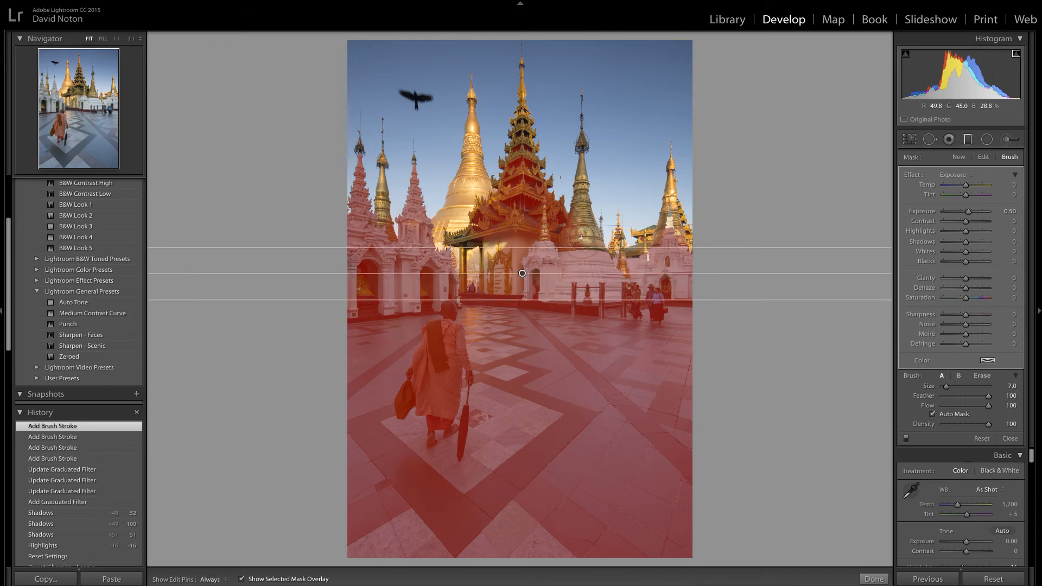
key(h)
mouse_move(580, 225)
mouse_down()
mouse_move(595, 241)
mouse_move(592, 257)
mouse_move(576, 259)
mouse_up()
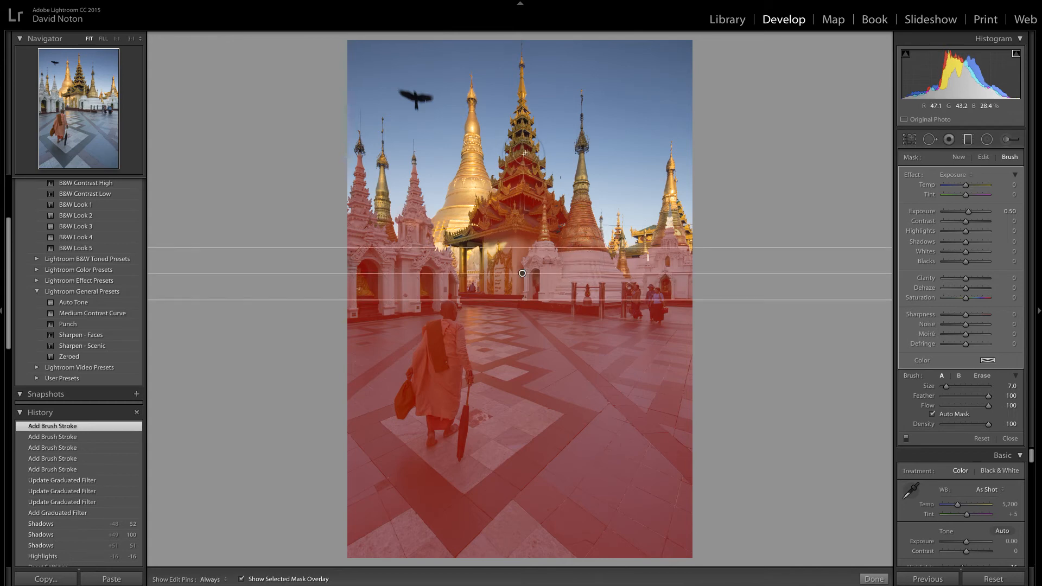
- Add the central pagoda's upper tiers and the upper part of the gold stupa beside it to the mask with a size 3.0 brush
key([)
key([)
mouse_move(517, 147)
mouse_down()
mouse_move(533, 132)
mouse_move(524, 119)
mouse_move(498, 166)
mouse_move(508, 174)
mouse_move(494, 182)
mouse_move(548, 184)
mouse_move(549, 198)
mouse_move(563, 202)
mouse_move(547, 212)
mouse_up()
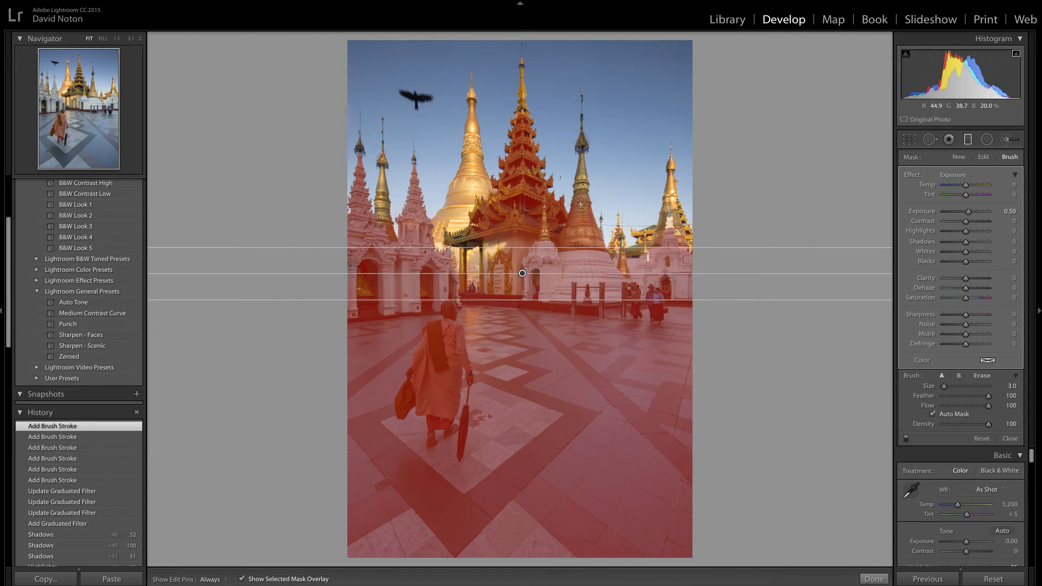
key(h)
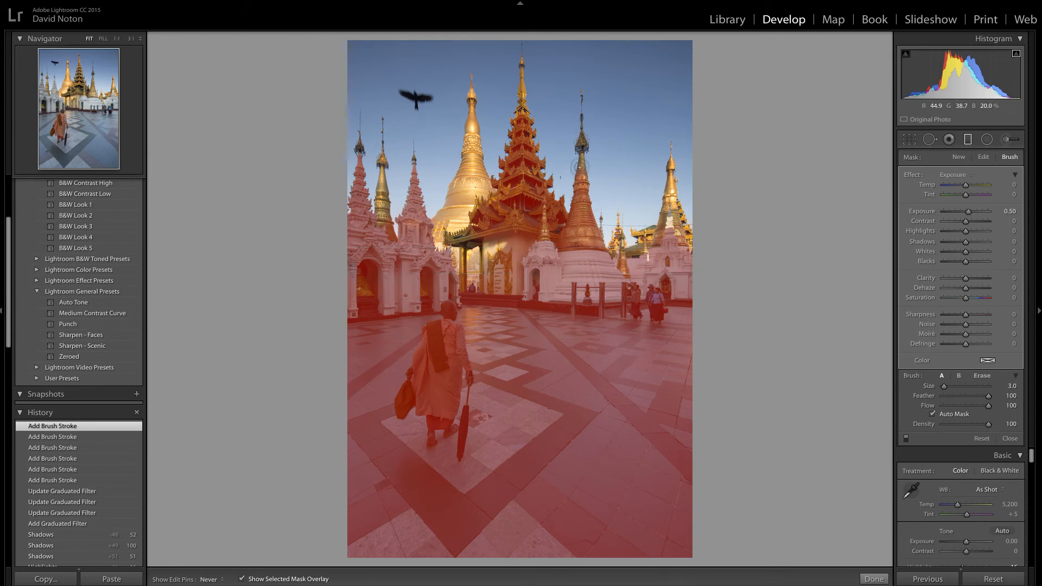
drag(581, 154, 582, 196)
key(h)
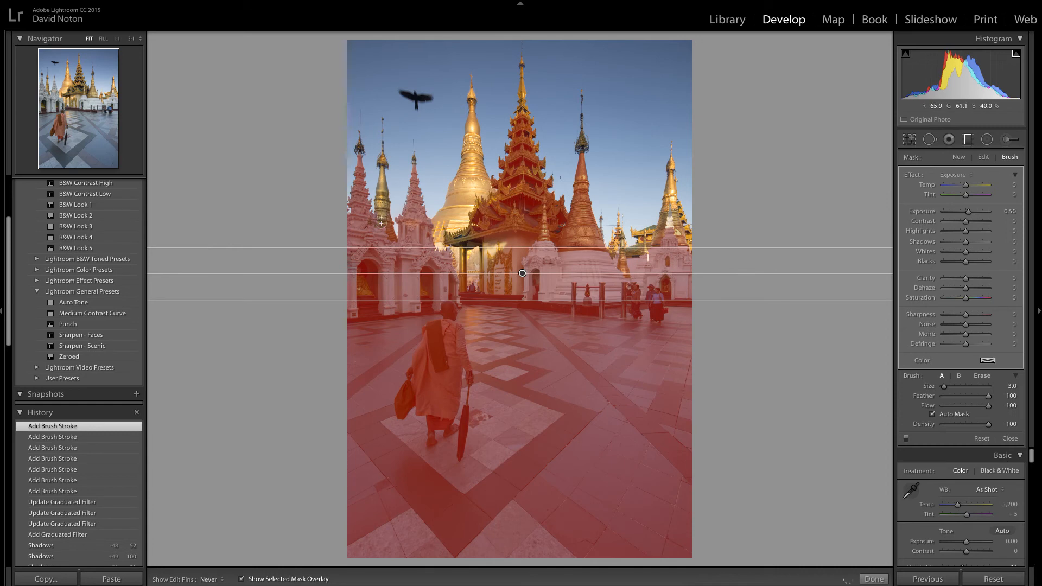
- Paint the slender gold spire between the two white left-hand temples into the mask
key(h)
mouse_move(384, 223)
mouse_down()
mouse_move(380, 171)
mouse_move(391, 239)
mouse_up()
key(h)
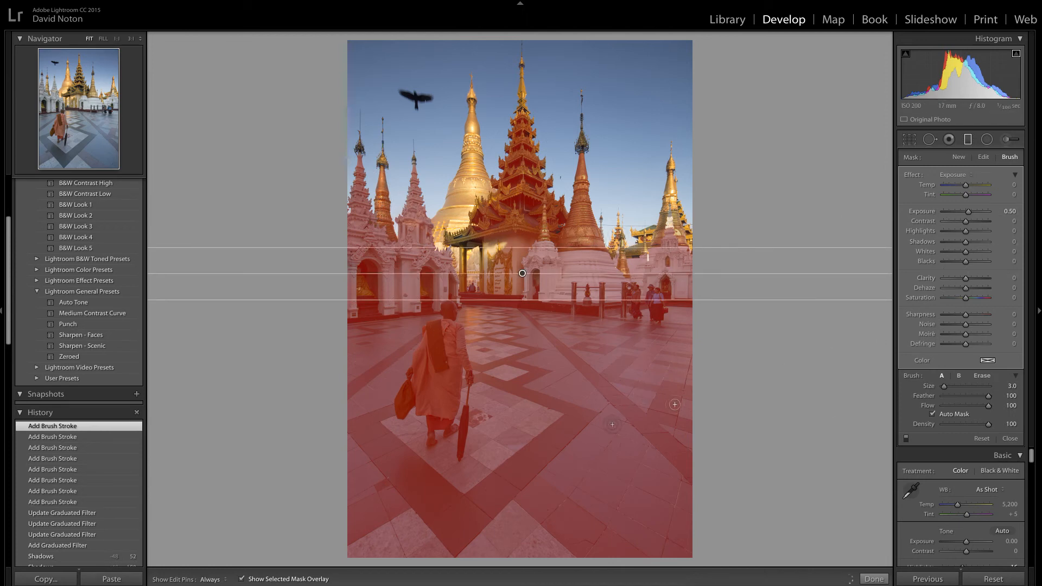
- Hide the mask overlay and set the graduated filter's Exposure to 0.47 and Contrast to 16
click(242, 580)
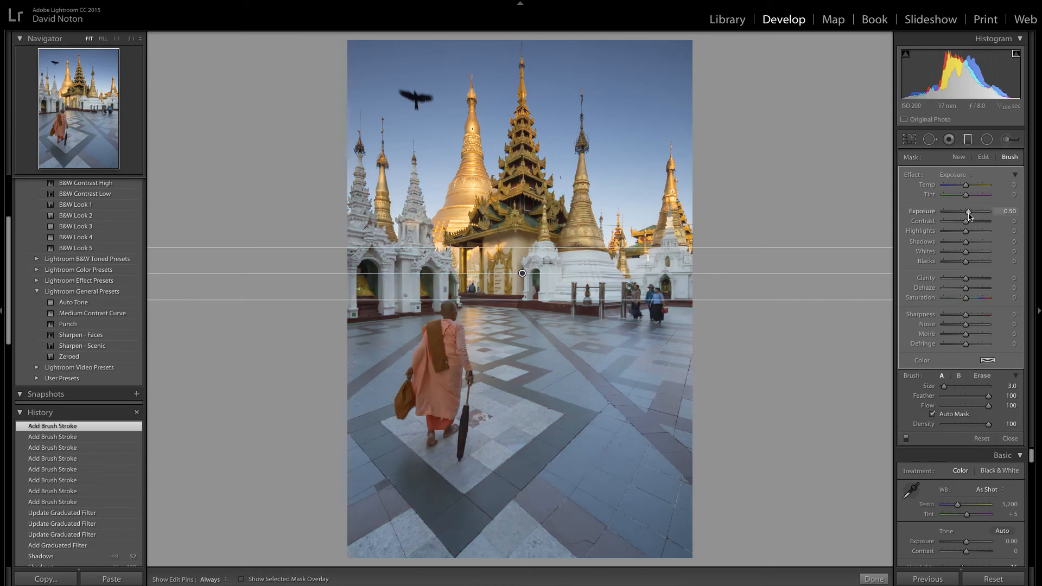
drag(970, 216, 972, 217)
drag(971, 216, 969, 217)
drag(967, 218, 967, 217)
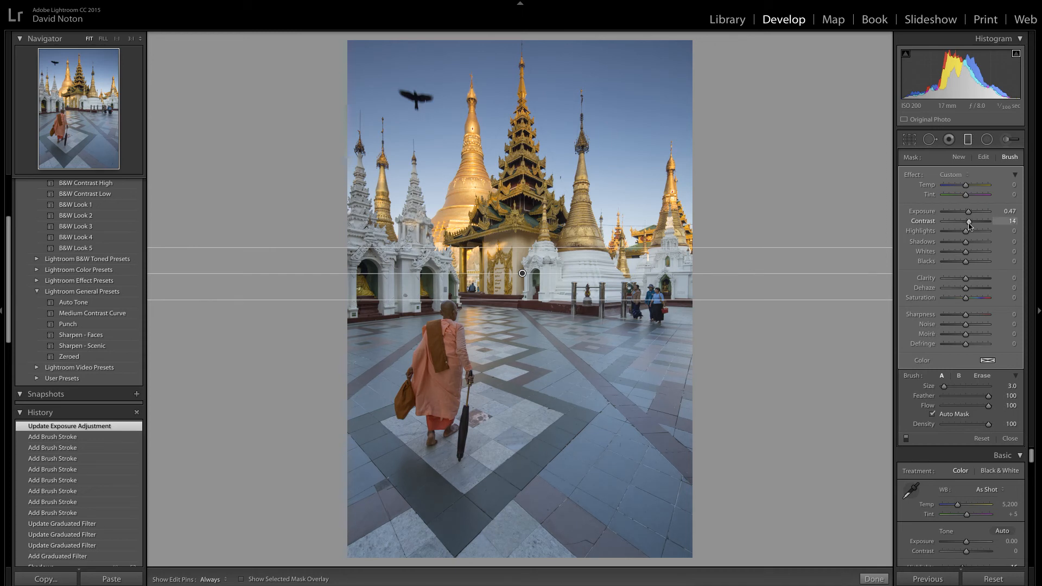
drag(968, 225, 969, 225)
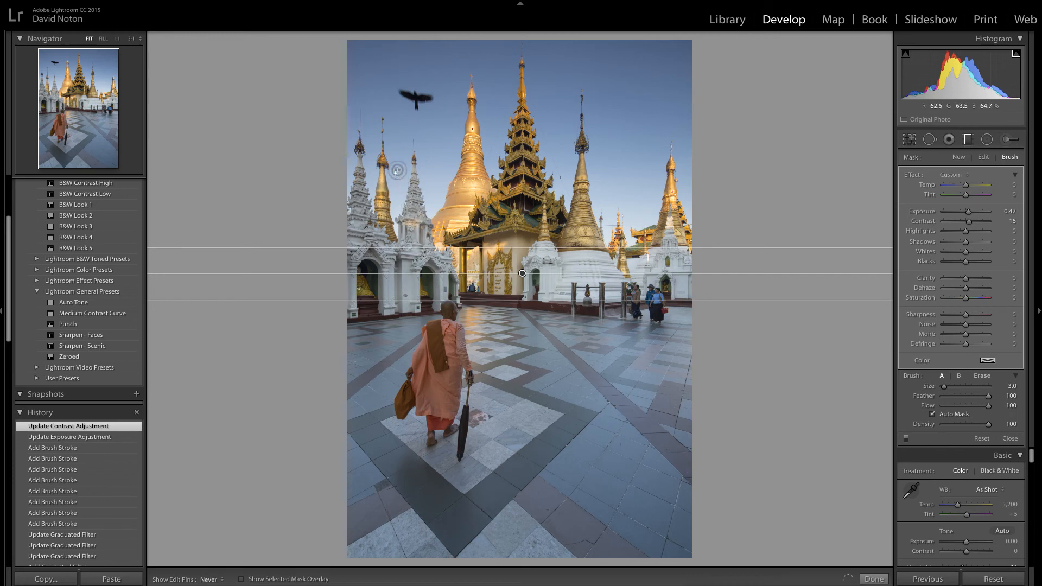
- Brush a stray mask patch onto the sky between the left spires and show it with the mask overlay
drag(398, 171, 403, 185)
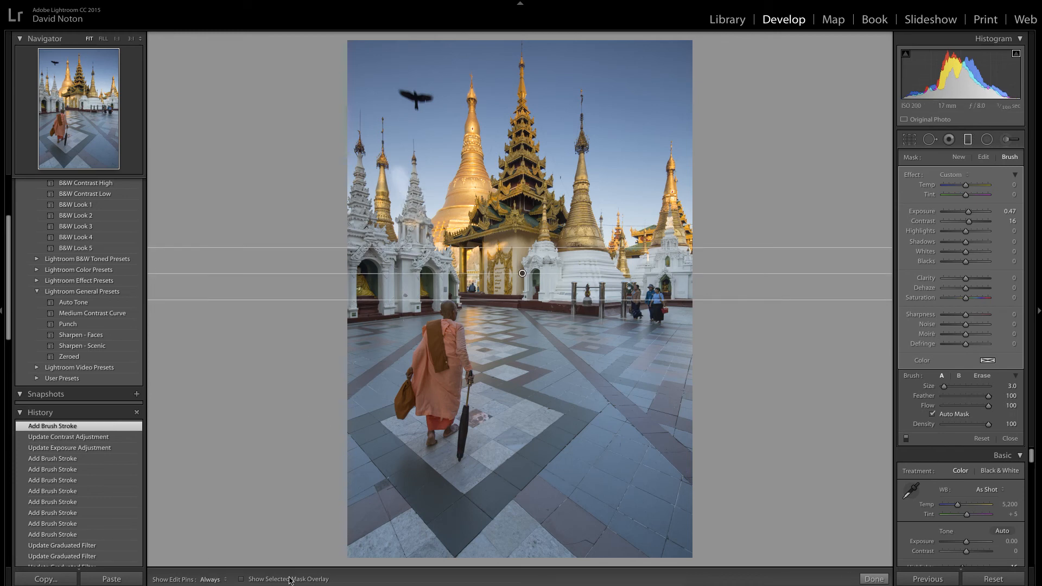
click(241, 579)
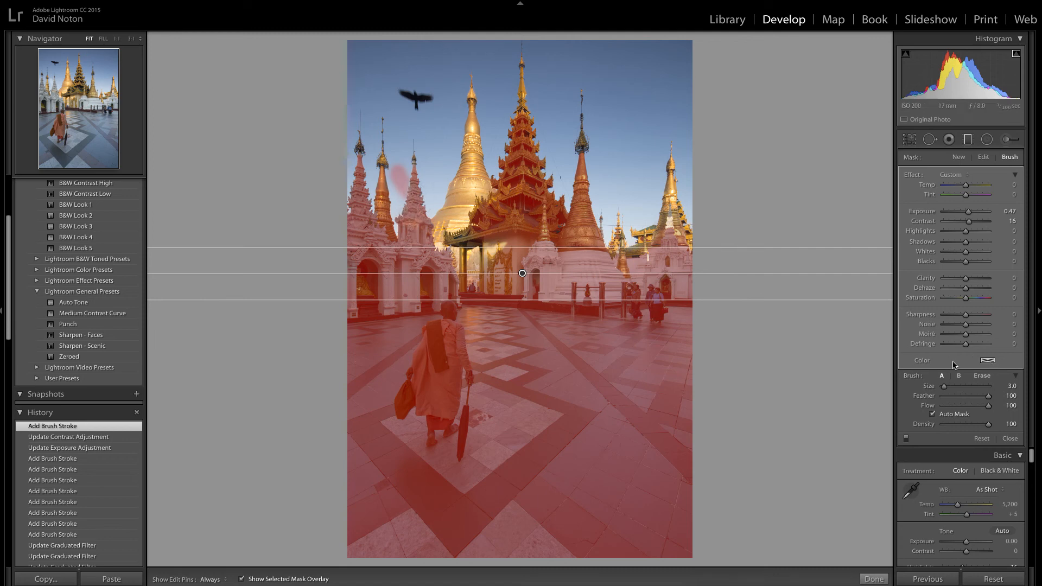
- Erase the stray sky patch from the mask with the Erase brush at size 4.0 and feather 82
click(984, 376)
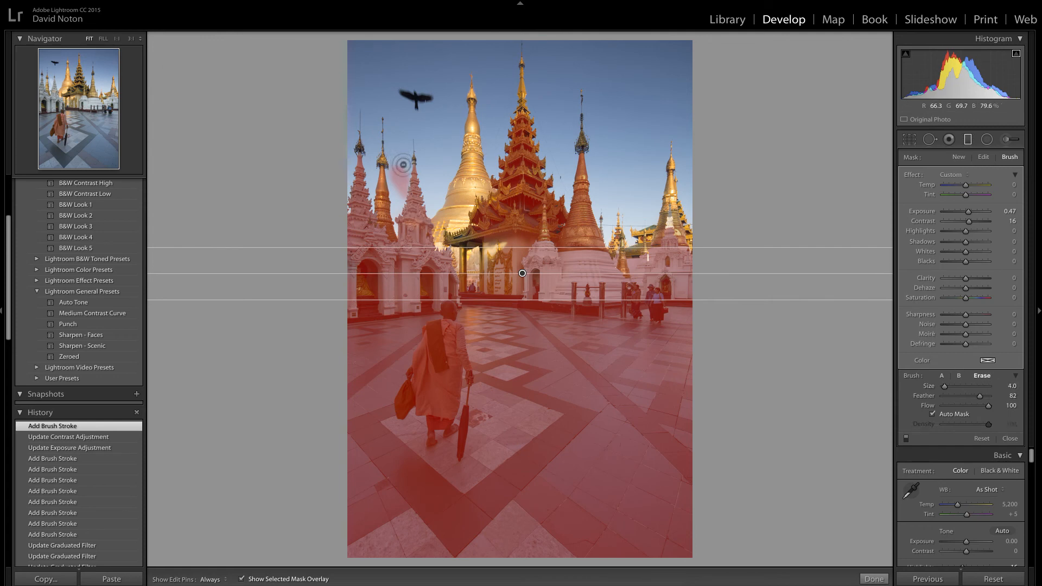
key(h)
mouse_move(402, 178)
mouse_down()
mouse_move(401, 200)
mouse_move(400, 160)
mouse_up()
key(h)
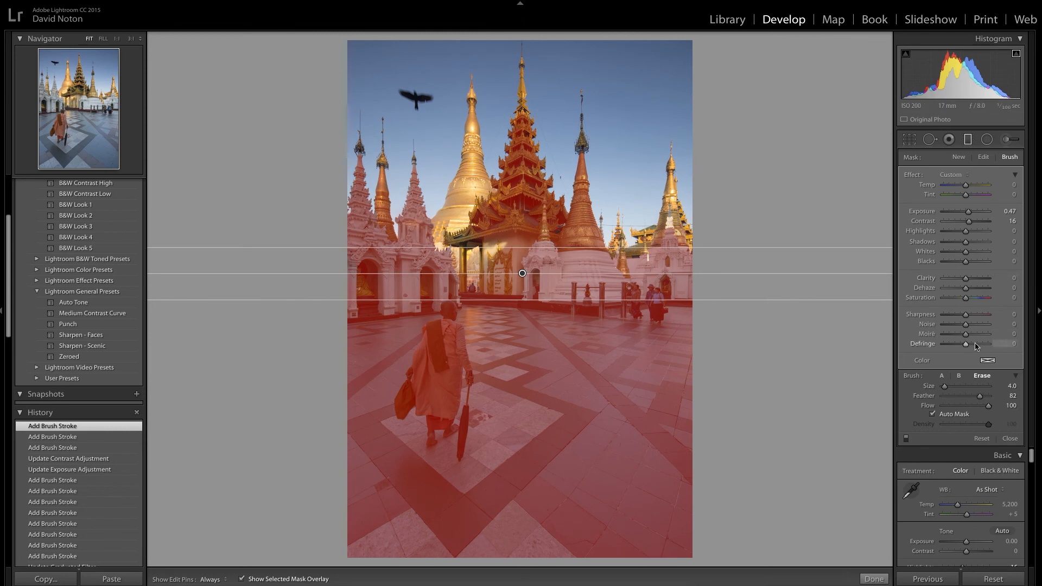
- Return to the history state before the erasing and erase the stray sky patch from the mask again
click(58, 449)
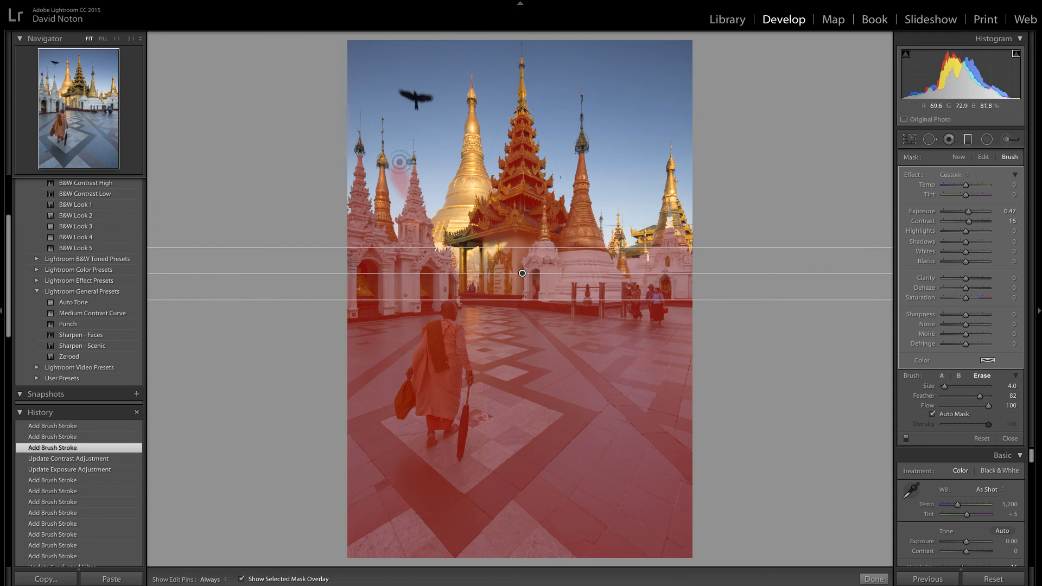
key(h)
drag(399, 171, 398, 185)
key(h)
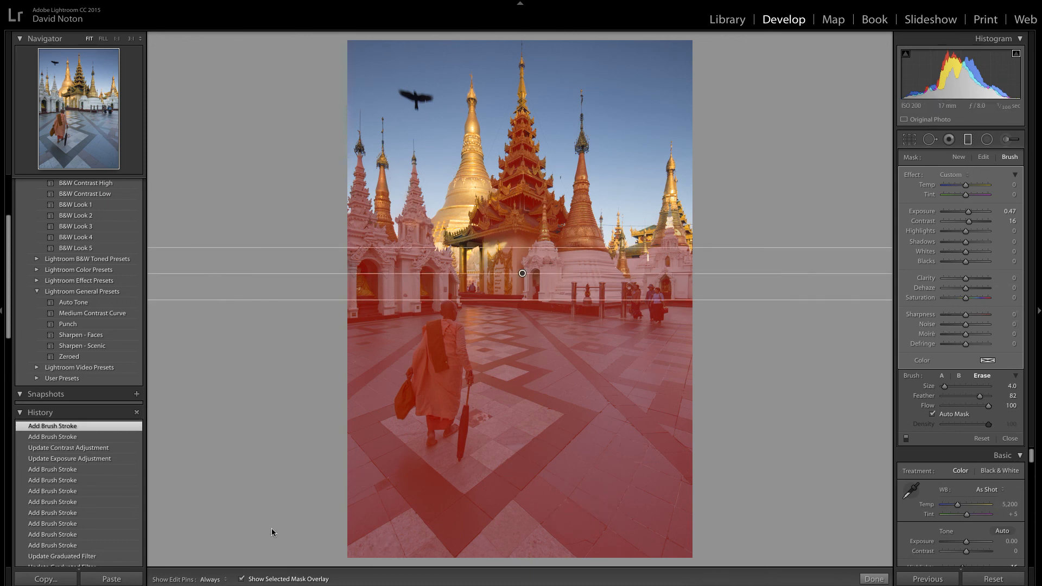
- Finish the graduated filter with its mask overlay hidden, and show the photo side by side as Before and After
click(242, 579)
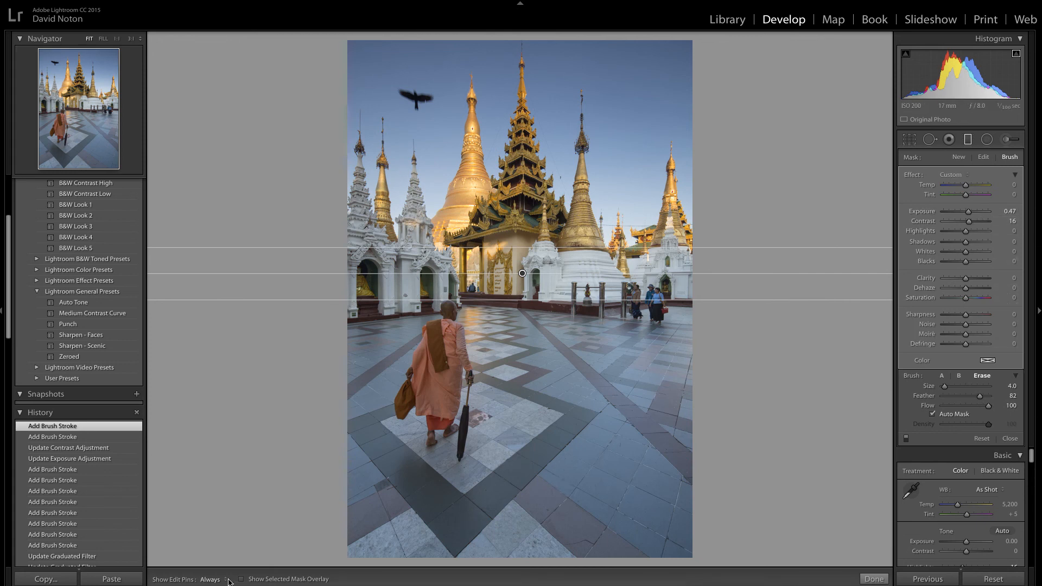
click(877, 578)
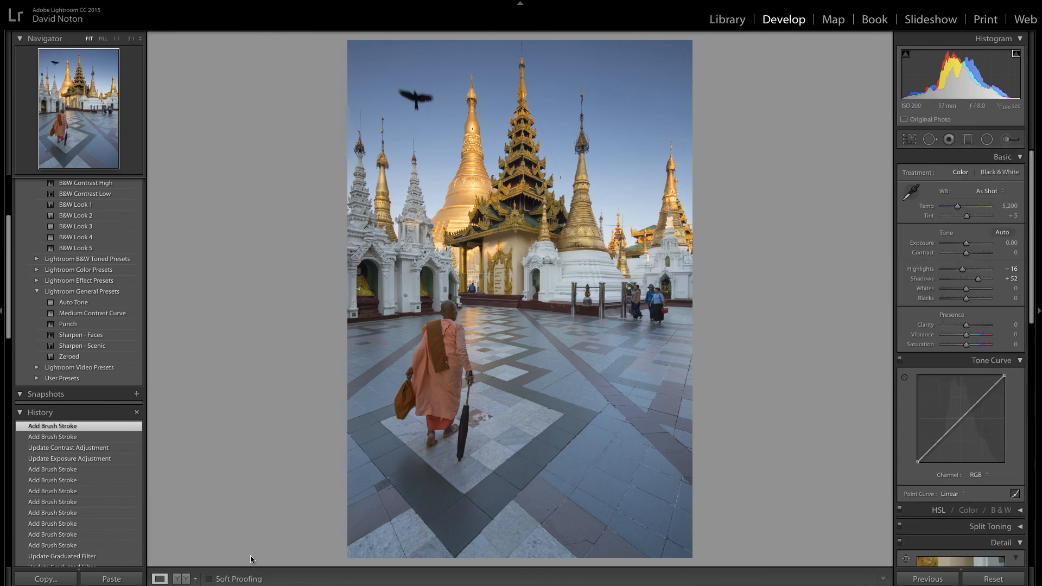
click(186, 580)
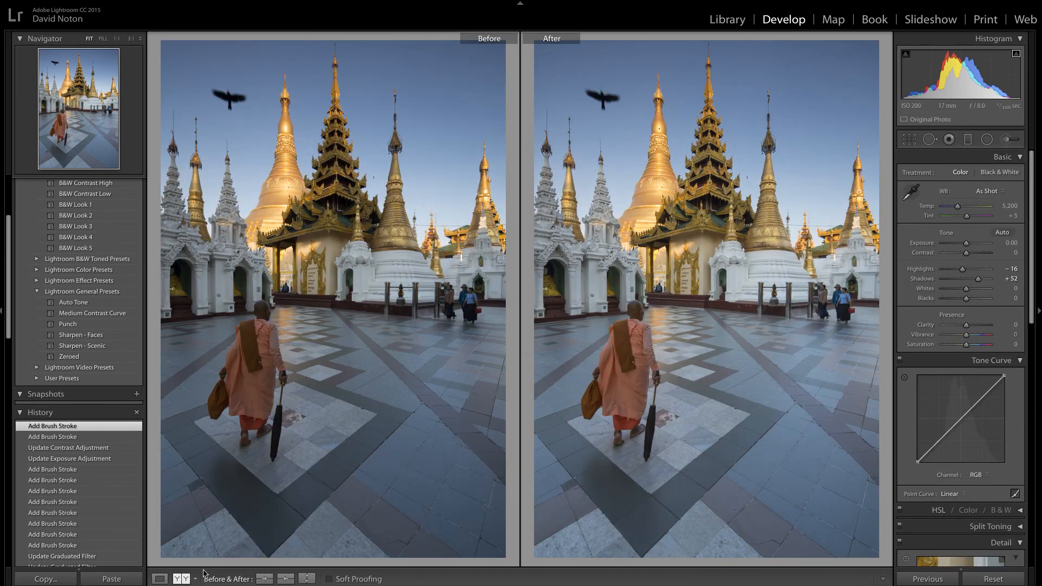